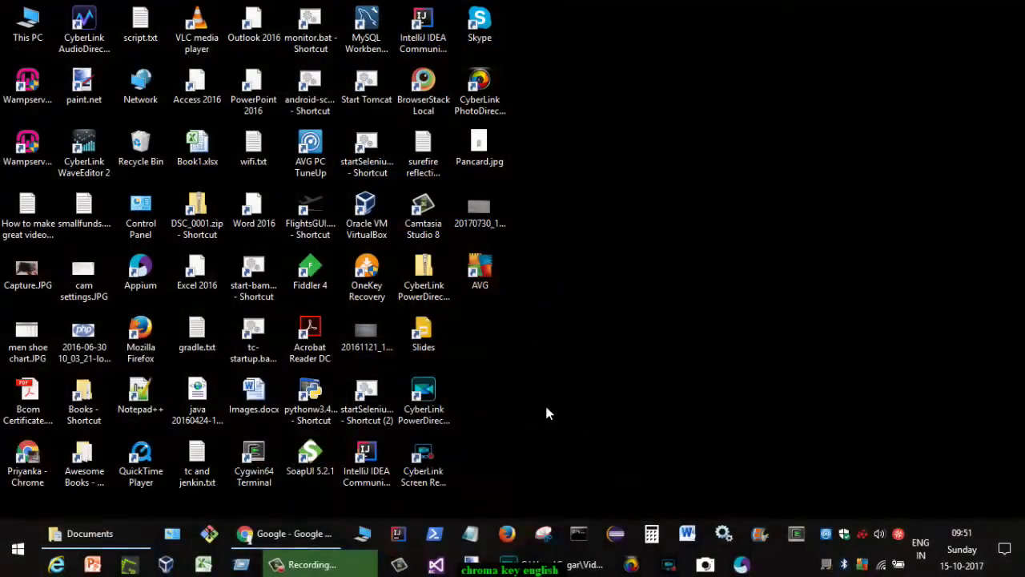
# Step: Bring the PowerDirector project with the DSC_0002 clip to the front from the taskbar
pyautogui.click(543, 533)
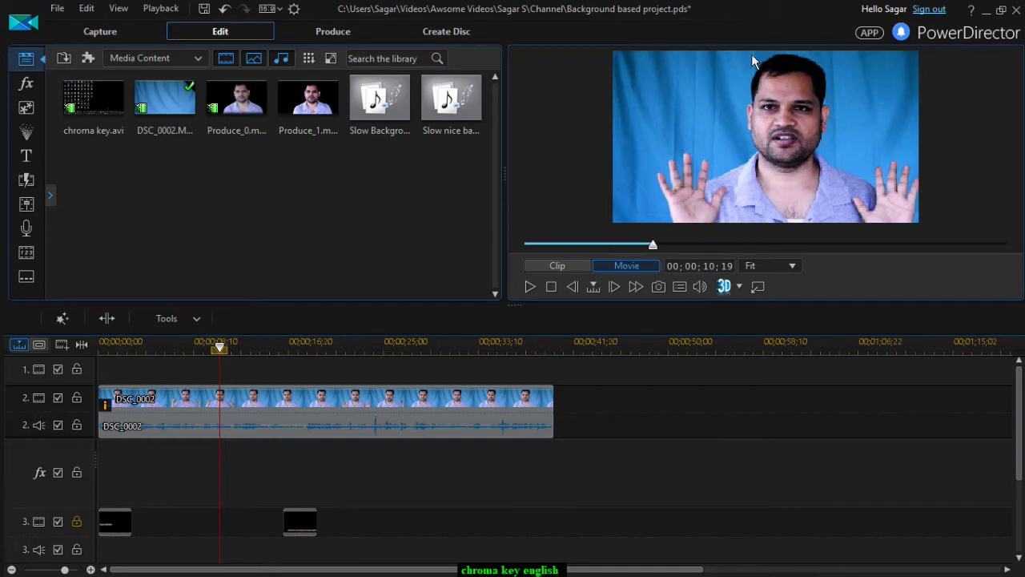
# Step: Select the DSC_0002 clip on track 2 and open it in PiP Designer
pyautogui.click(277, 401)
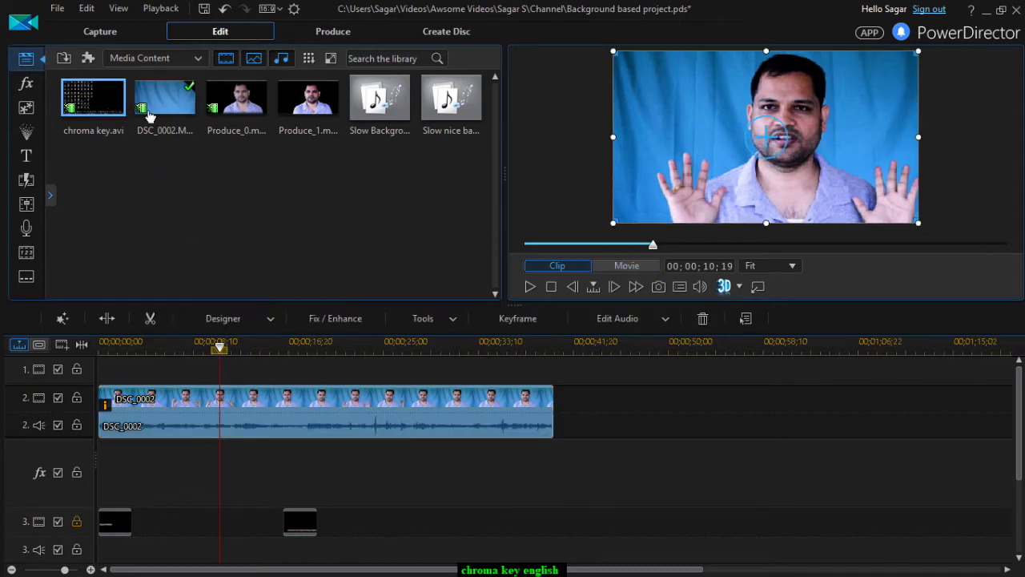
pyautogui.click(140, 346)
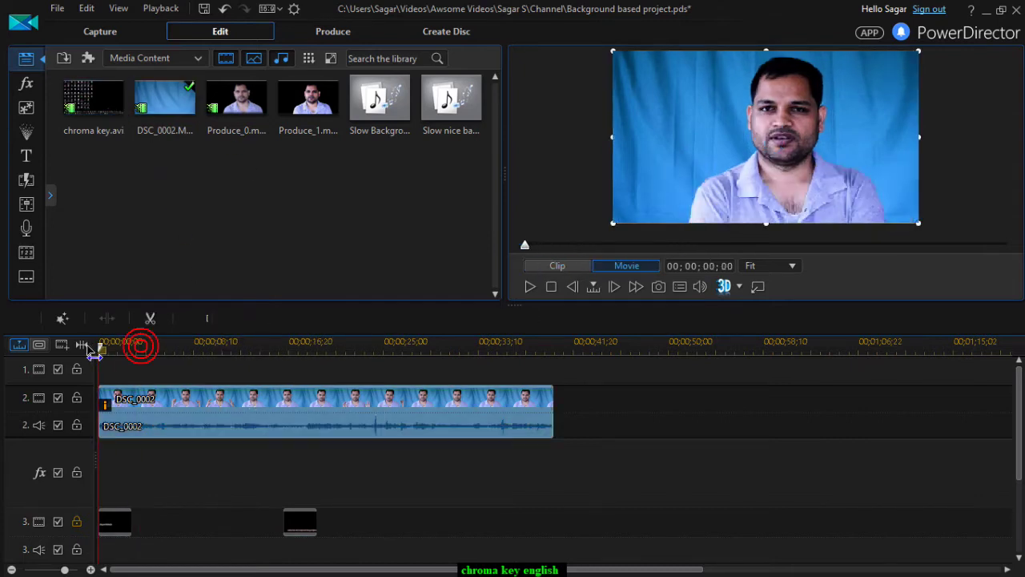
pyautogui.click(275, 397)
pyautogui.click(231, 323)
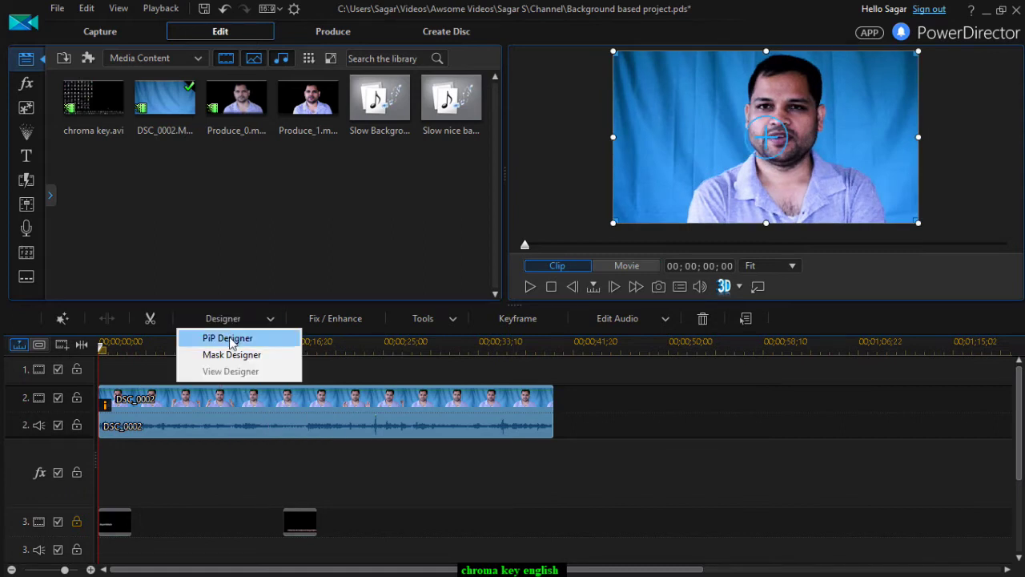
pyautogui.click(228, 339)
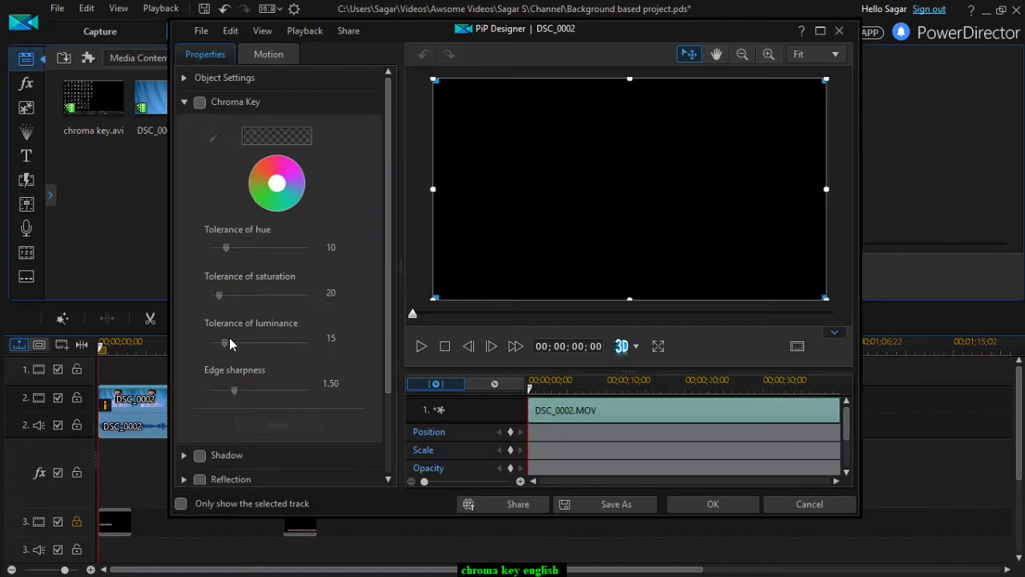
# Step: Enable Chroma Key and sample the blue backdrop in the preview as the key colour
pyautogui.click(199, 102)
pyautogui.click(200, 106)
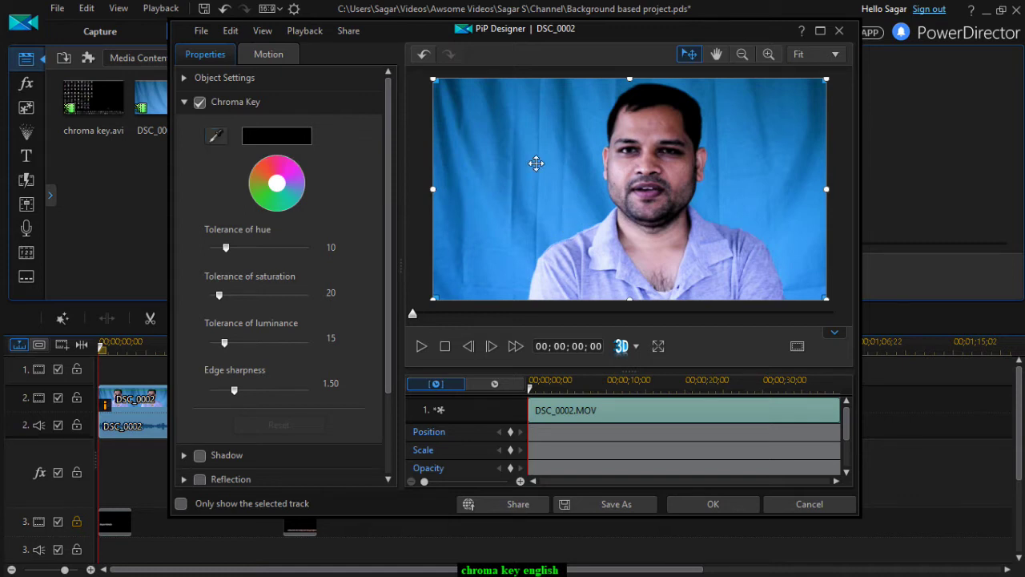
pyautogui.click(215, 136)
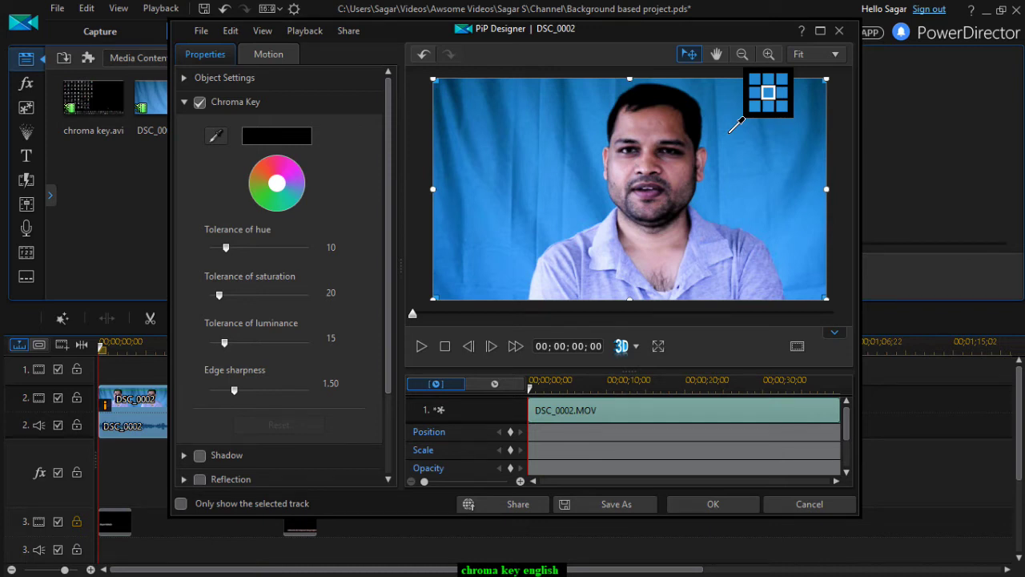
pyautogui.click(547, 185)
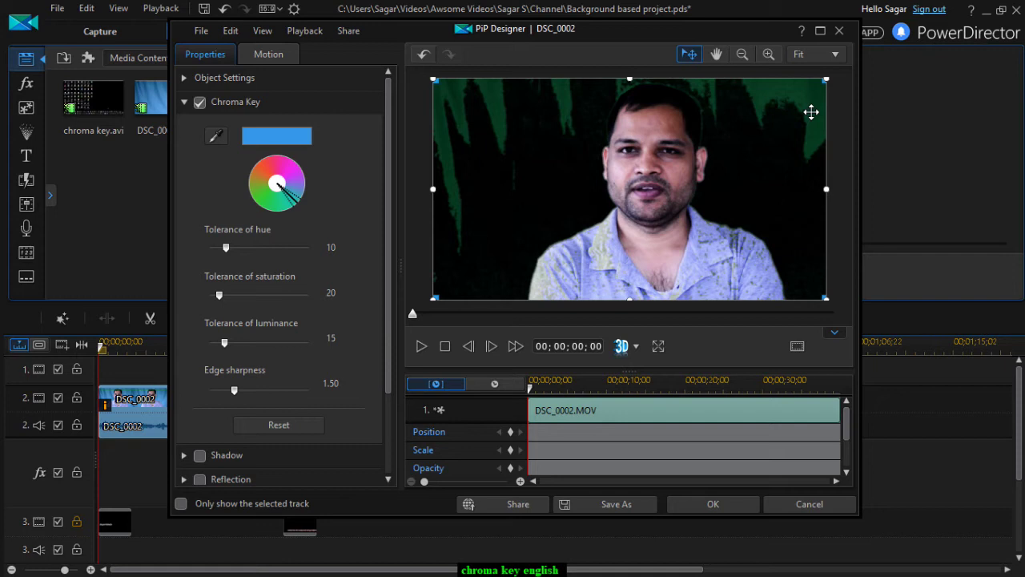
pyautogui.hotkey('ctrl', 'z')
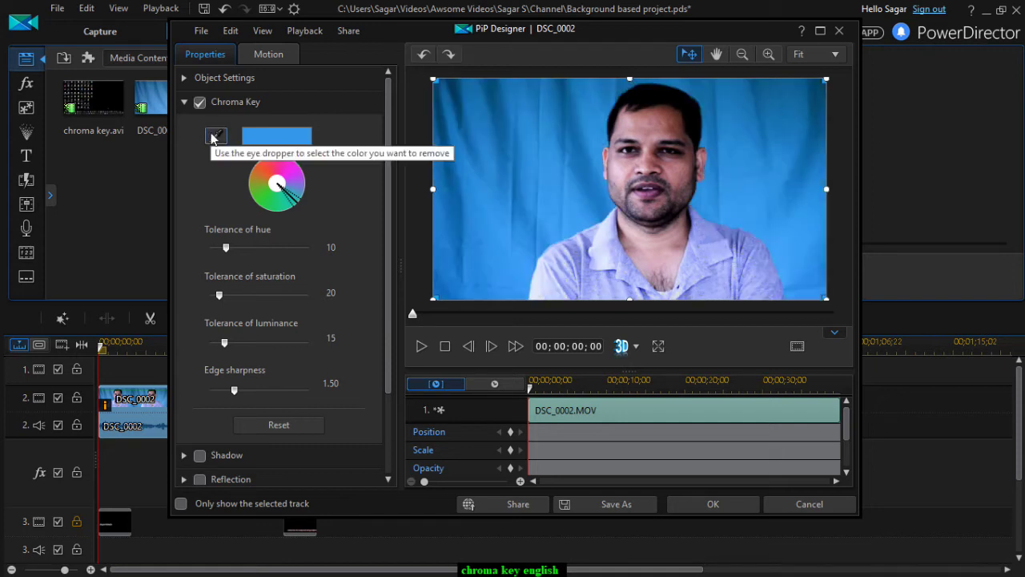
pyautogui.click(214, 135)
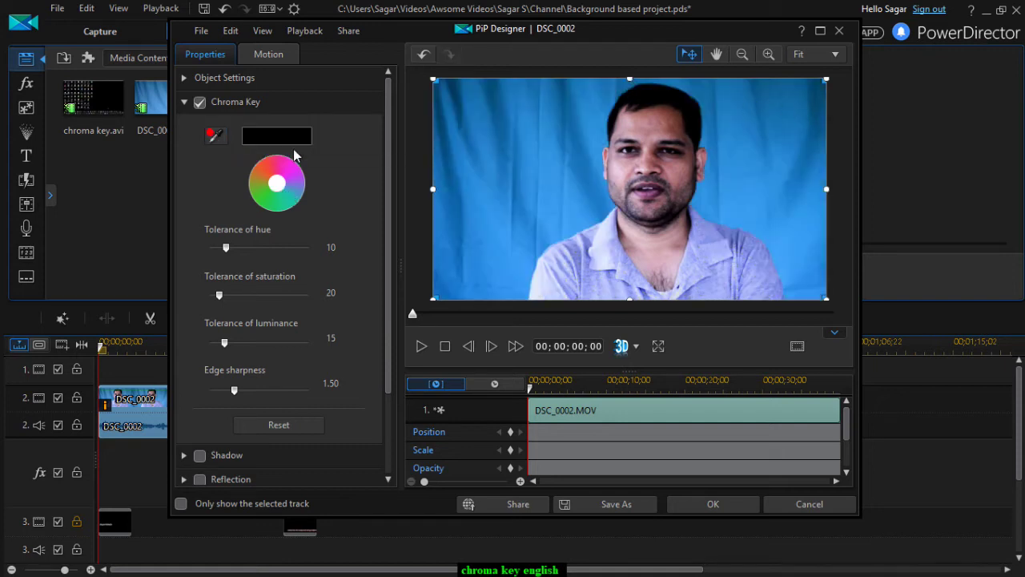
pyautogui.click(699, 89)
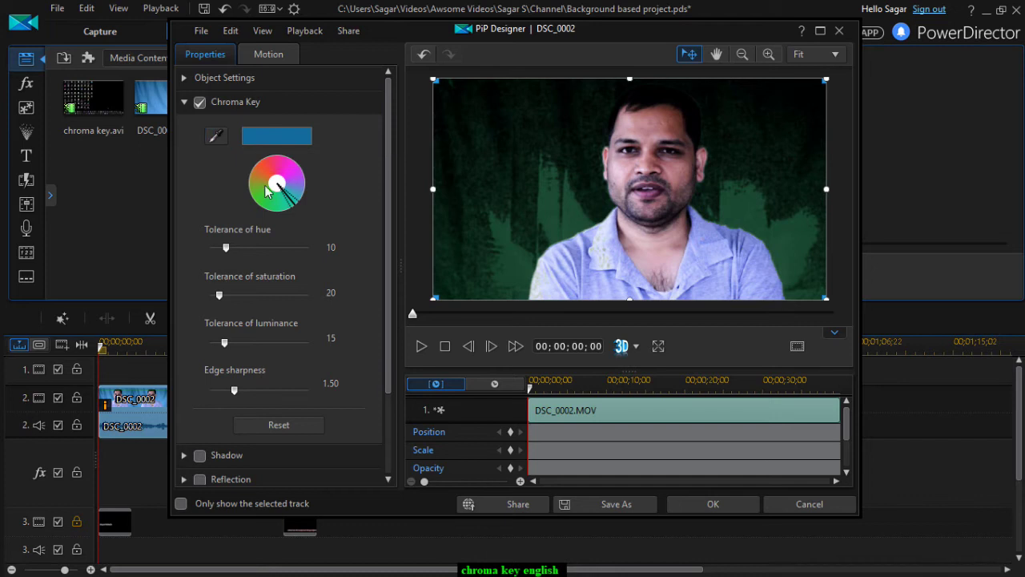
pyautogui.hotkey('ctrl', 'z')
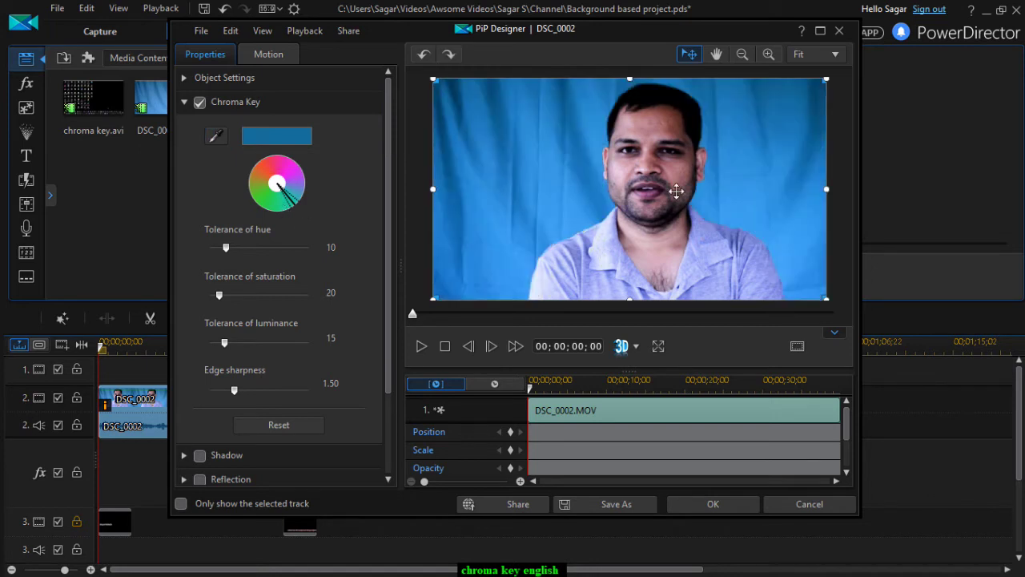
pyautogui.click(216, 138)
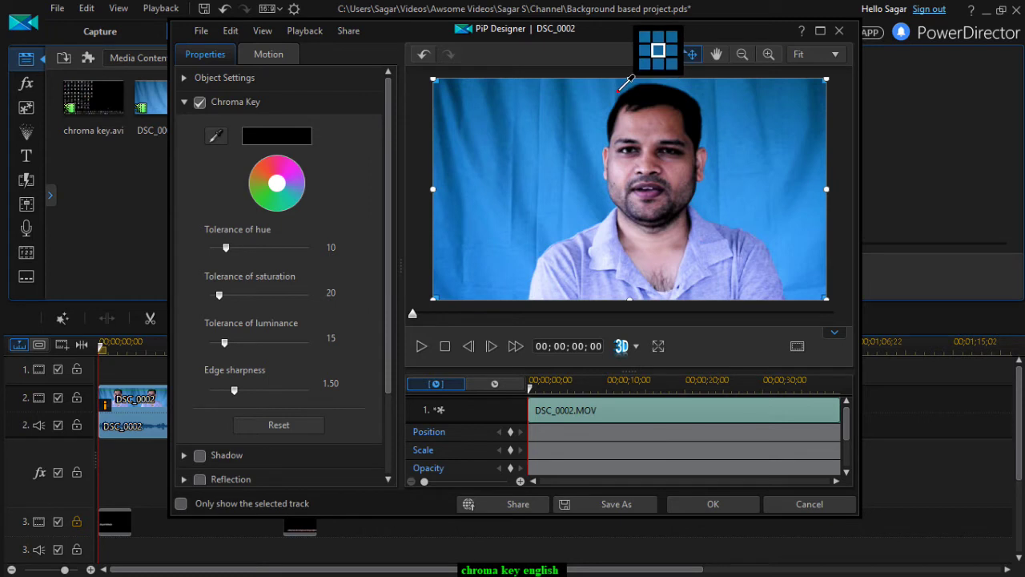
pyautogui.click(619, 90)
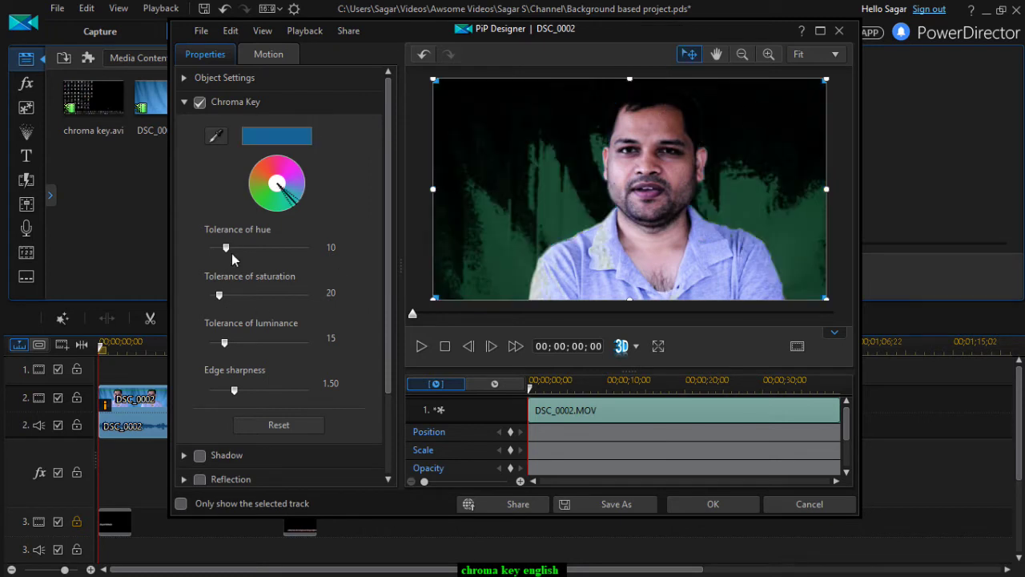
# Step: Set hue tolerance 11, saturation 200, luminance 29 and edge sharpness 6.00 on the chroma key
pyautogui.moveTo(226, 248); pyautogui.dragTo(222, 252)
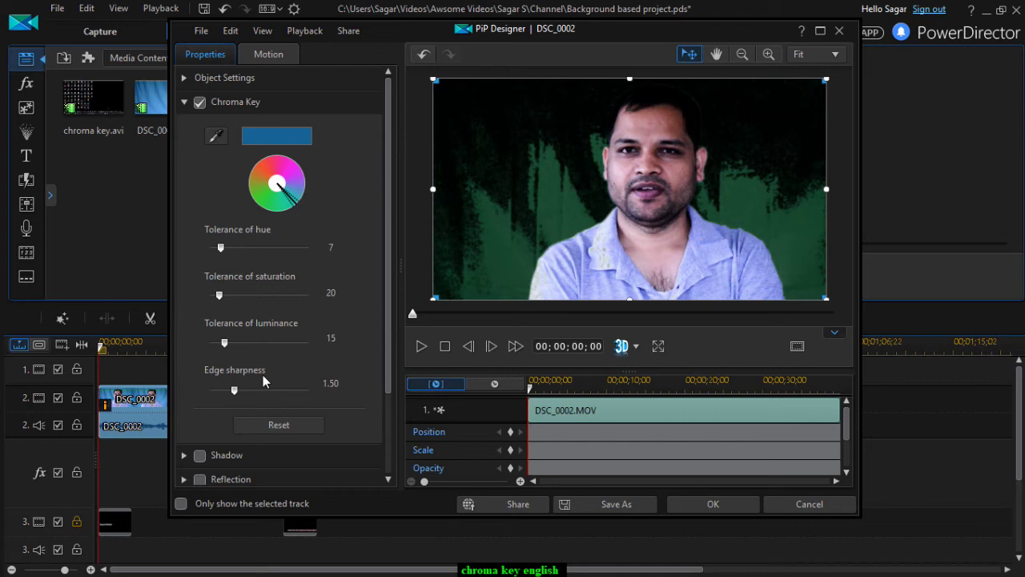
pyautogui.moveTo(221, 246); pyautogui.dragTo(226, 247)
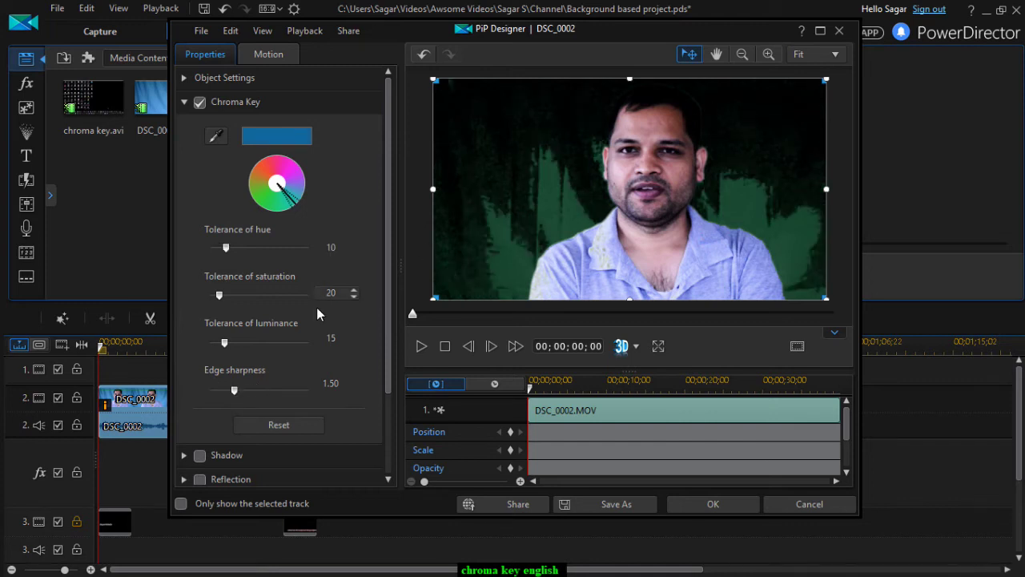
pyautogui.moveTo(234, 390); pyautogui.dragTo(316, 390)
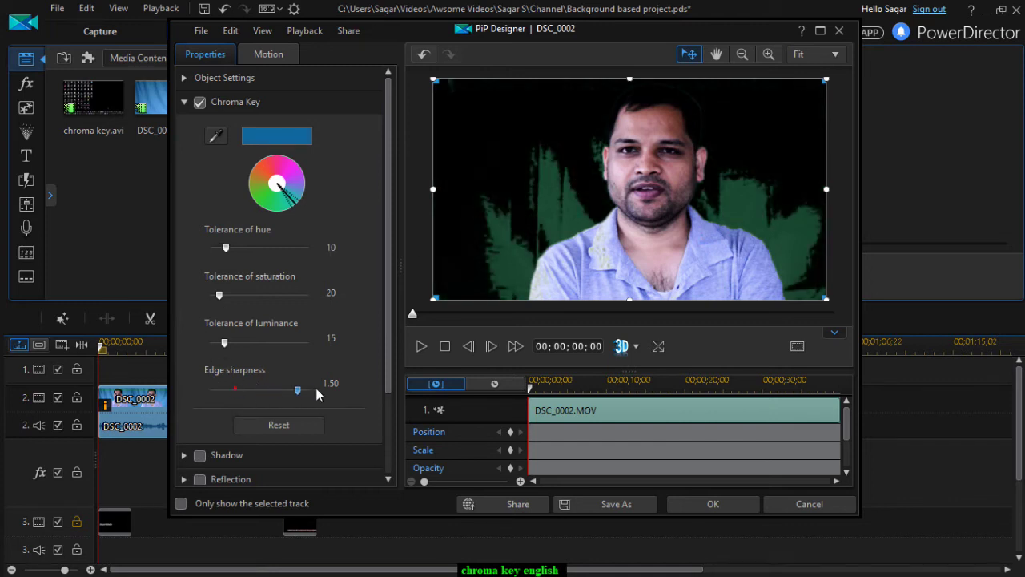
pyautogui.moveTo(221, 294); pyautogui.dragTo(354, 295)
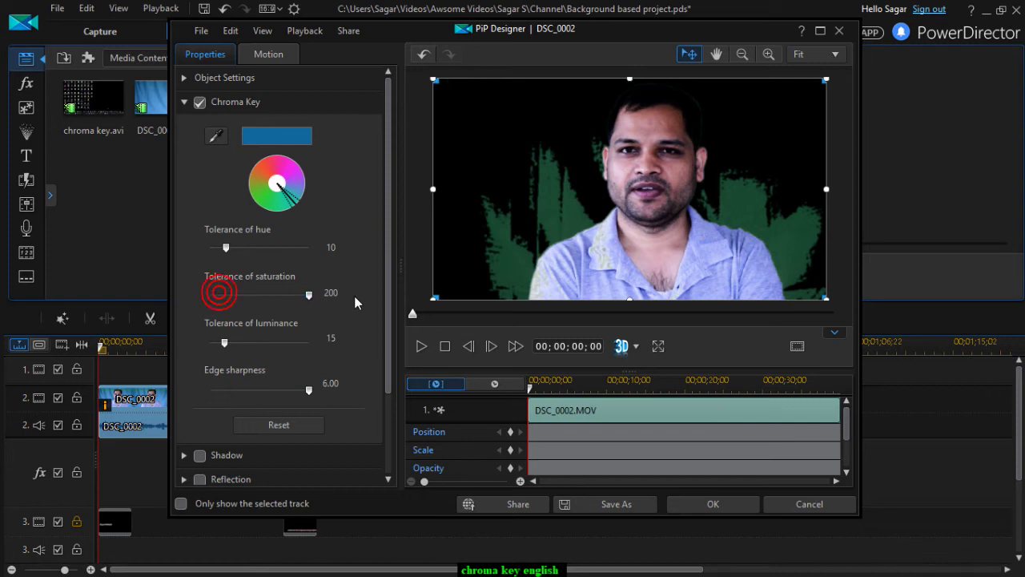
pyautogui.moveTo(225, 248); pyautogui.dragTo(228, 249)
pyautogui.moveTo(224, 343)
pyautogui.mouseDown()
pyautogui.moveTo(289, 343)
pyautogui.moveTo(237, 345)
pyautogui.mouseUp()
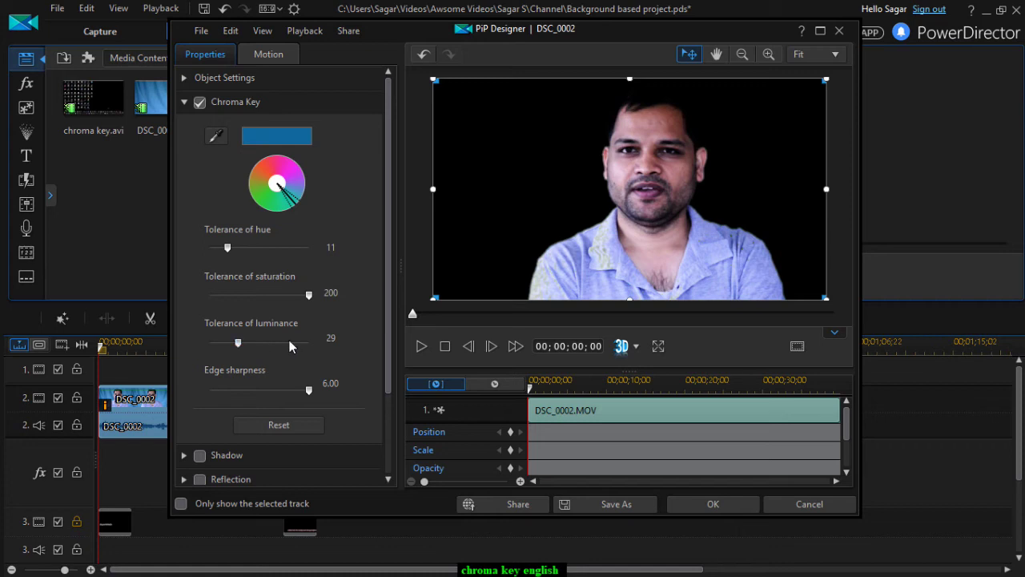
pyautogui.click(486, 312)
# Step: Scrub the preview to about 30 seconds to verify the clean key, then apply with OK
pyautogui.click(556, 313)
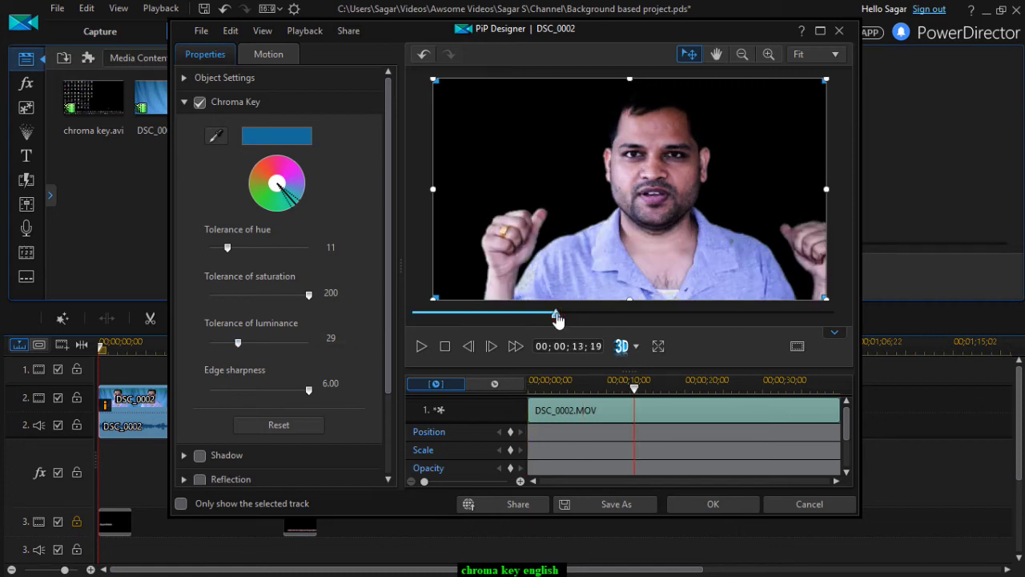
pyautogui.click(600, 314)
pyautogui.click(670, 312)
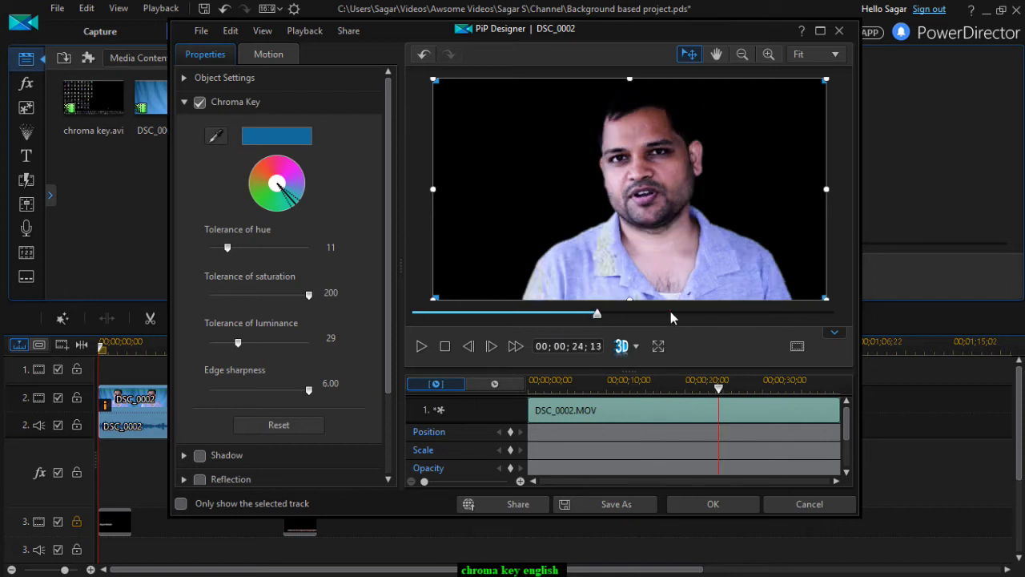
pyautogui.click(736, 313)
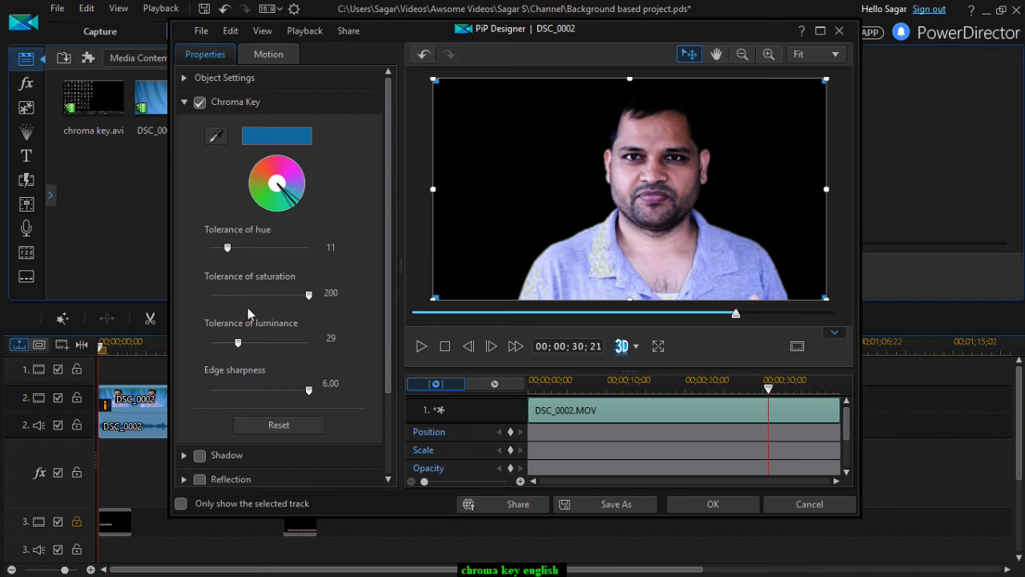
pyautogui.click(711, 507)
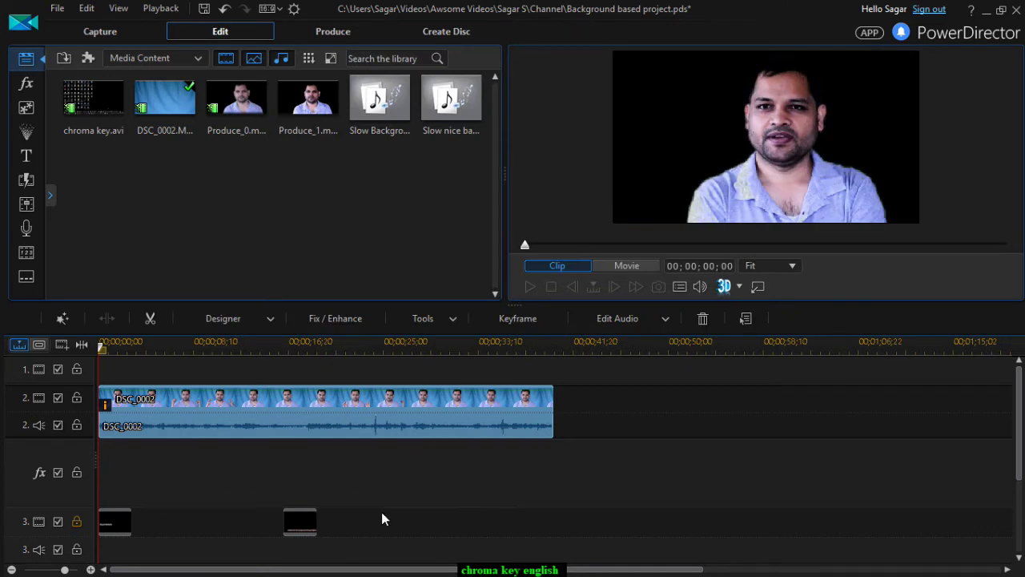
# Step: Add Wood.jpg from Backgrounds to track 1, stretch it to 40 seconds, and play from the start
pyautogui.click(196, 60)
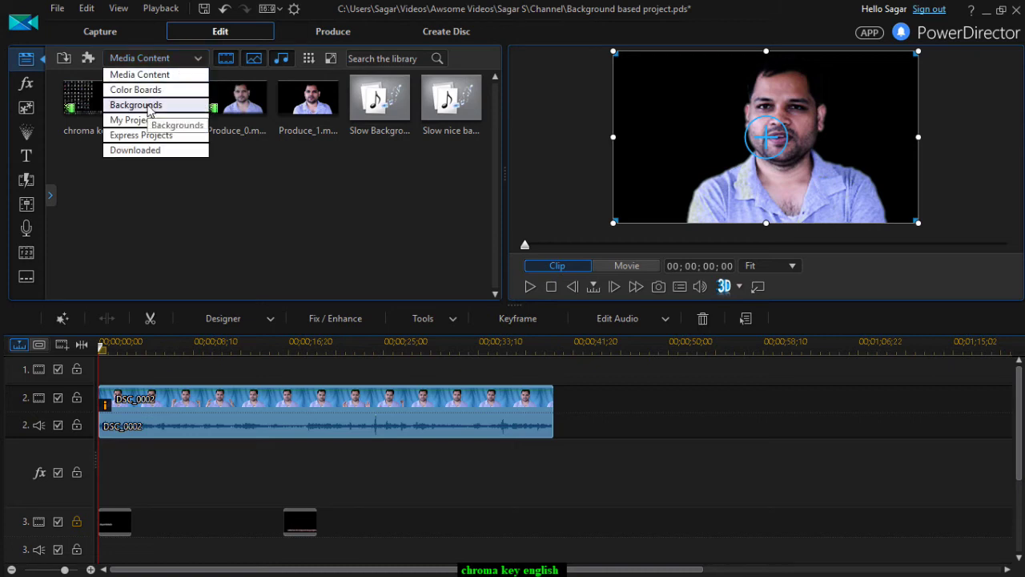
pyautogui.click(137, 104)
pyautogui.moveTo(315, 190); pyautogui.dragTo(112, 375)
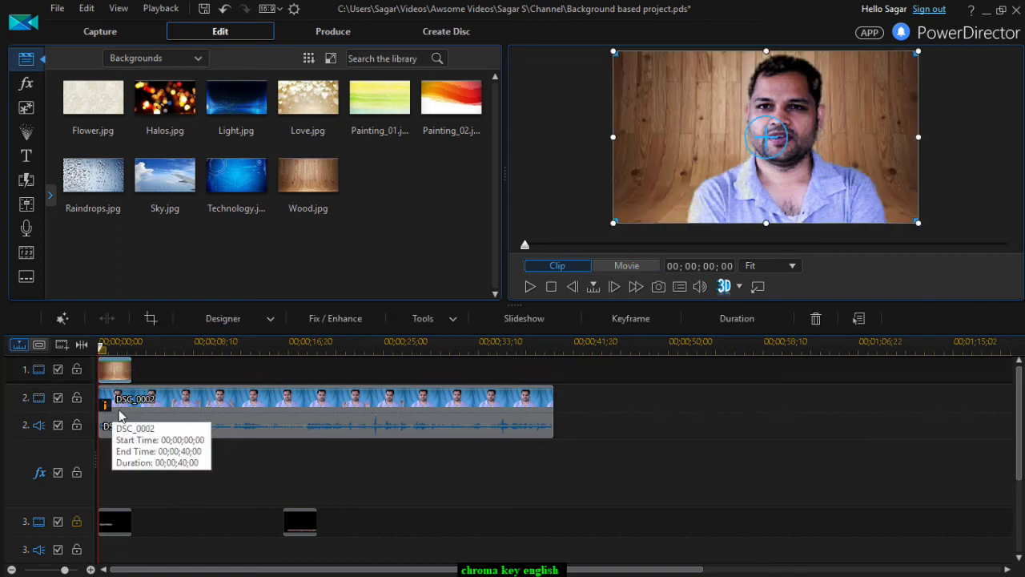
pyautogui.moveTo(130, 370); pyautogui.dragTo(552, 375)
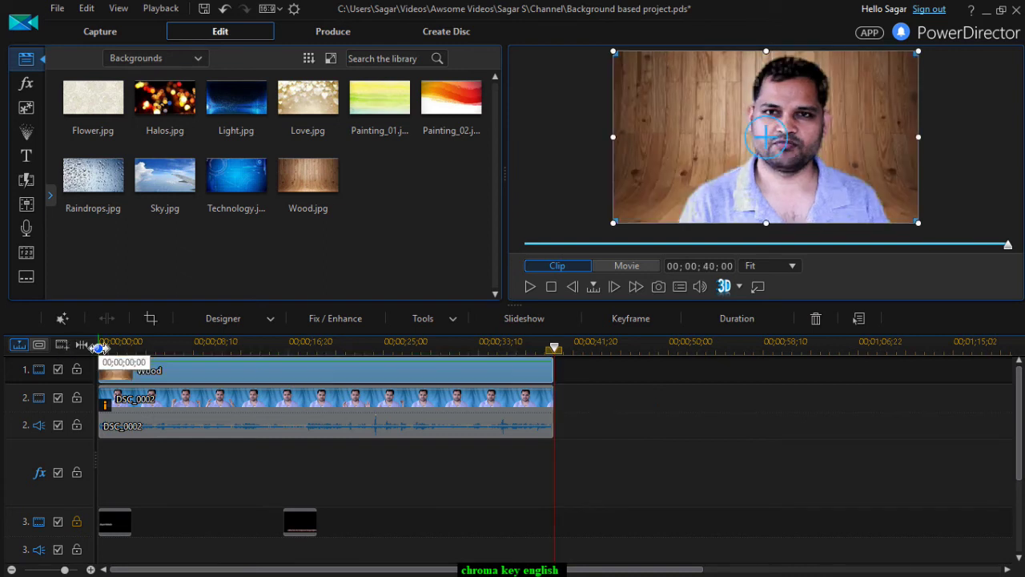
pyautogui.click(105, 346)
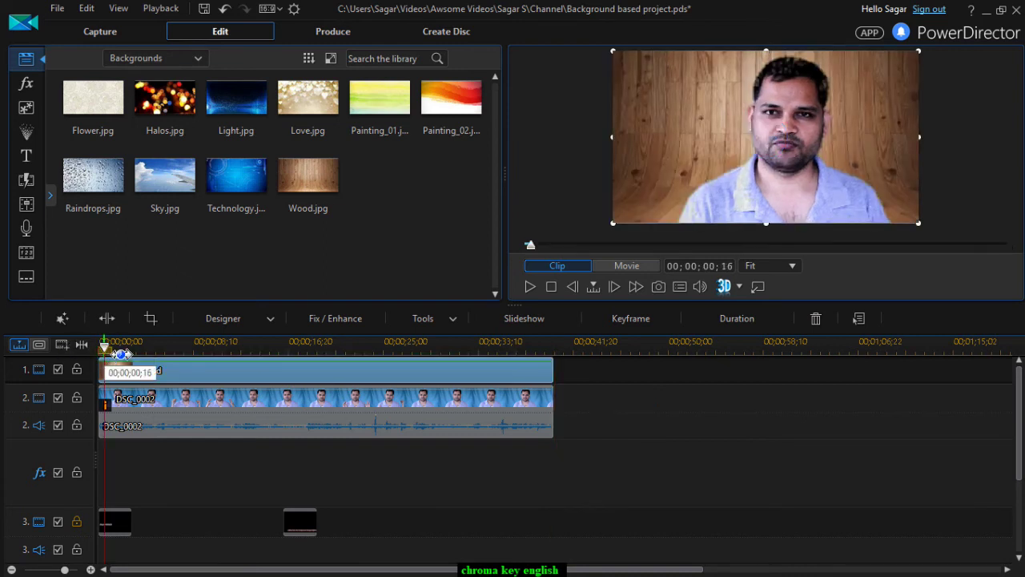
pyautogui.click(529, 287)
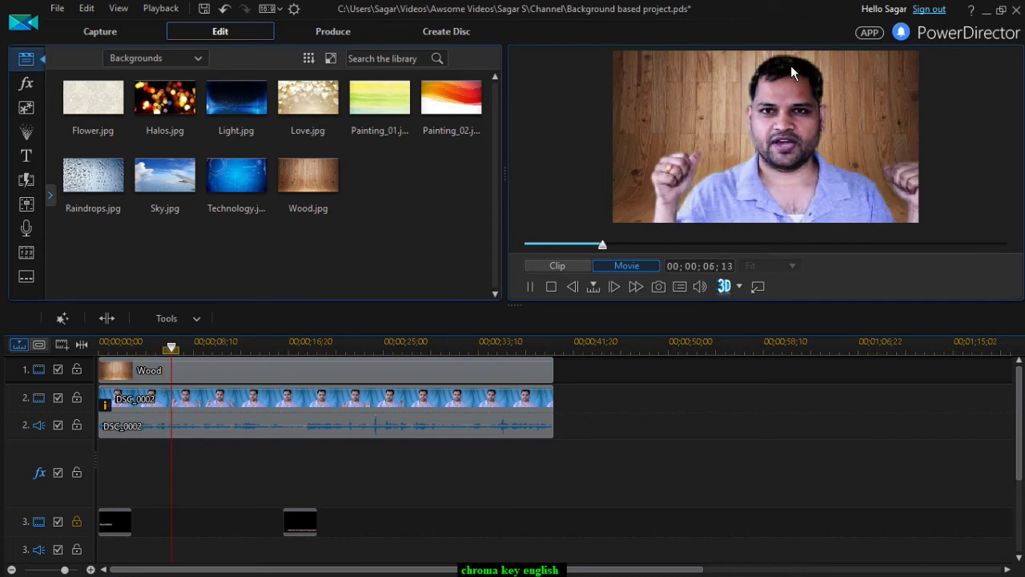
# Step: Reopen DSC_0002 in PiP Designer, lower hue tolerance to 7 and luminance to 24, and apply
pyautogui.click(530, 287)
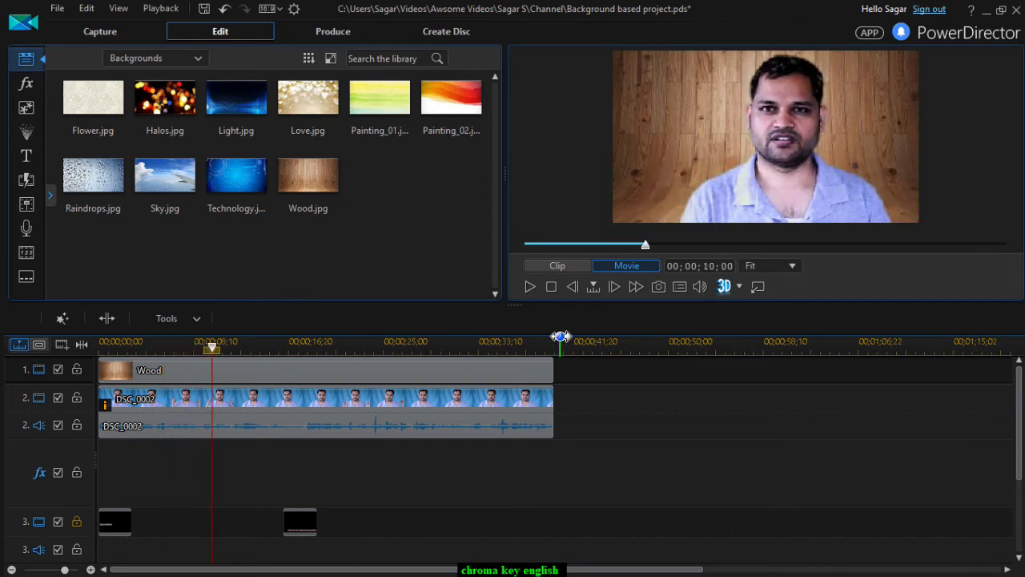
pyautogui.click(149, 399)
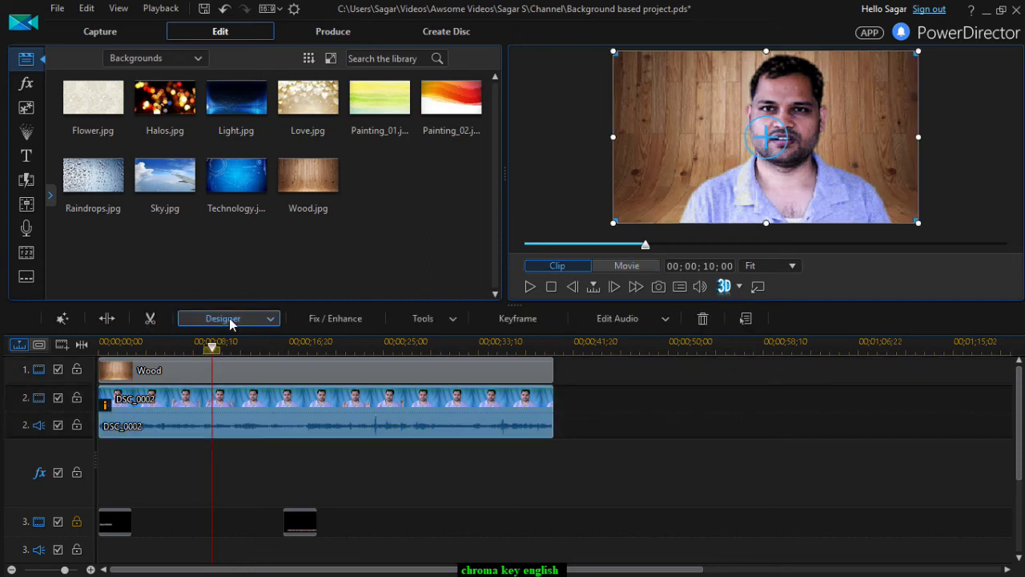
pyautogui.click(224, 319)
pyautogui.click(229, 337)
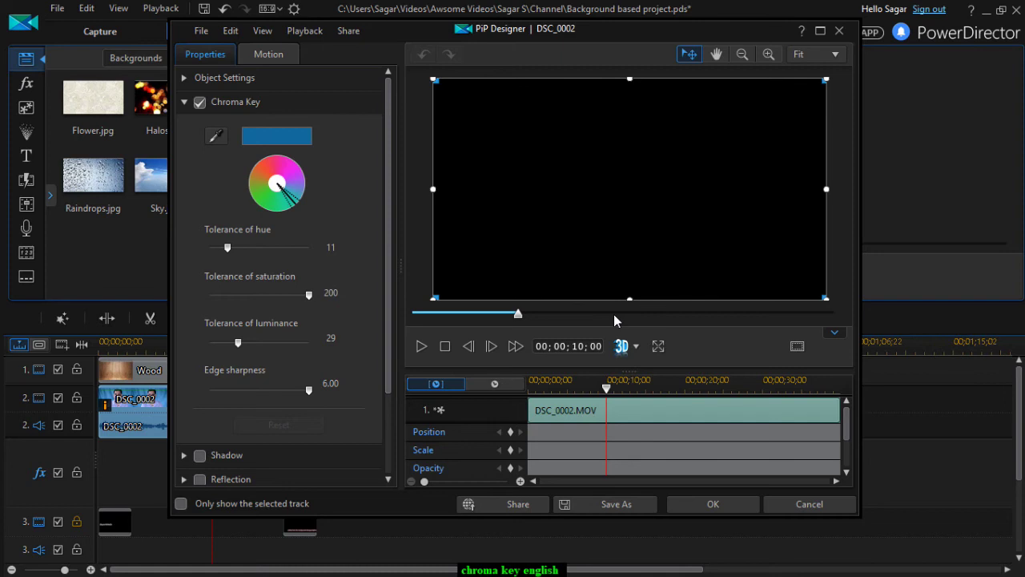
pyautogui.click(214, 249)
pyautogui.moveTo(237, 343); pyautogui.dragTo(232, 343)
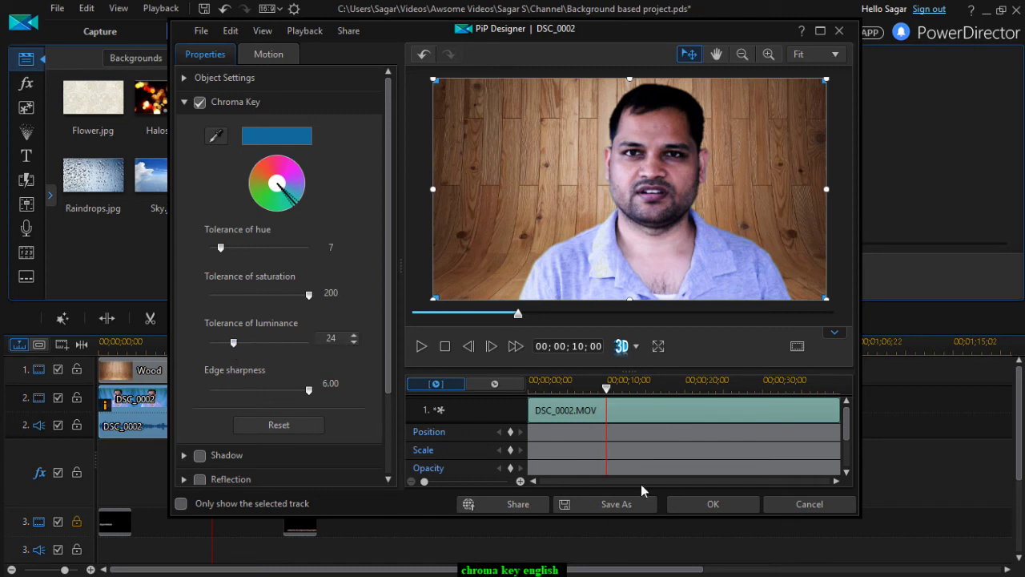
pyautogui.click(726, 510)
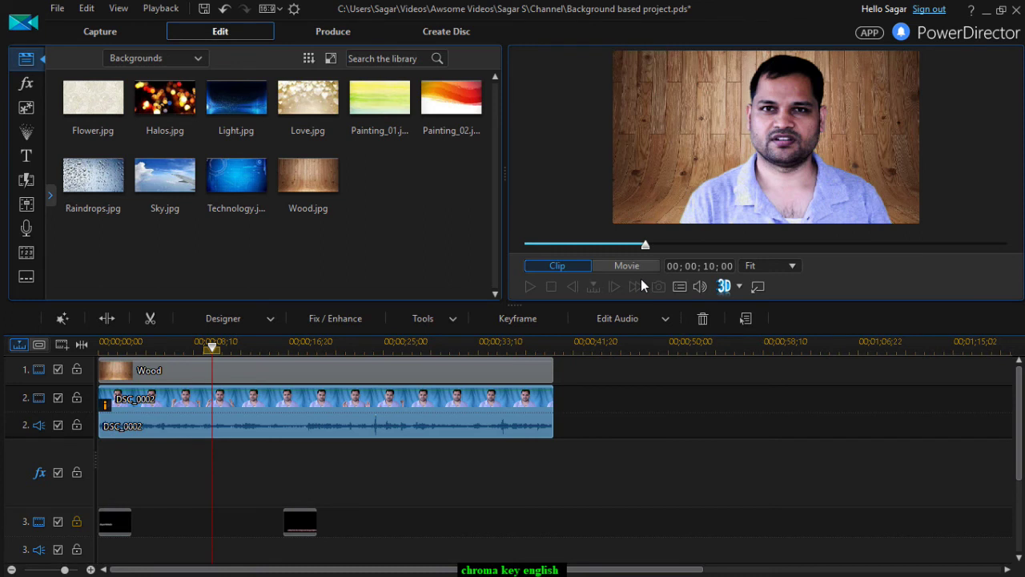
pyautogui.click(531, 286)
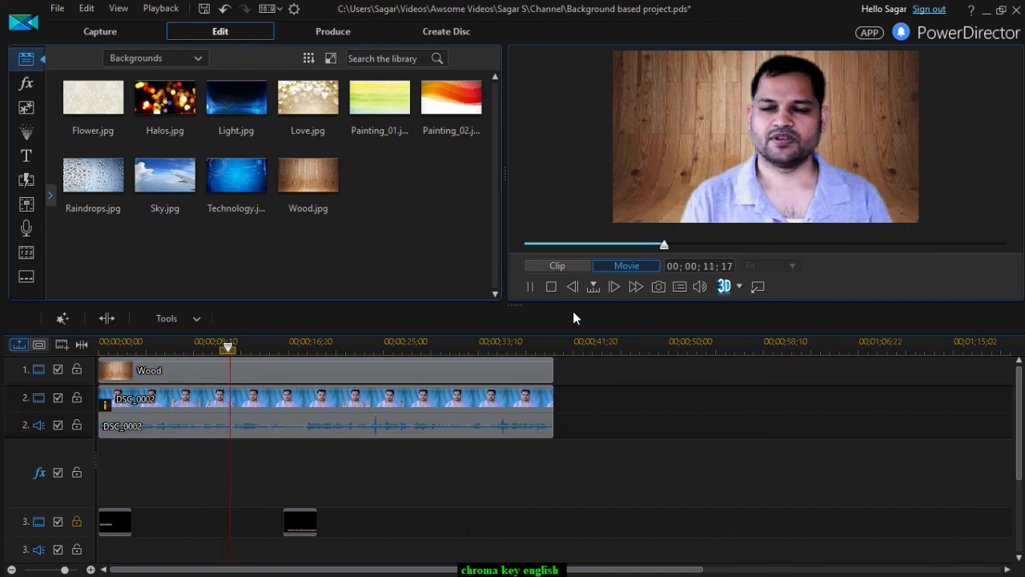
pyautogui.click(530, 288)
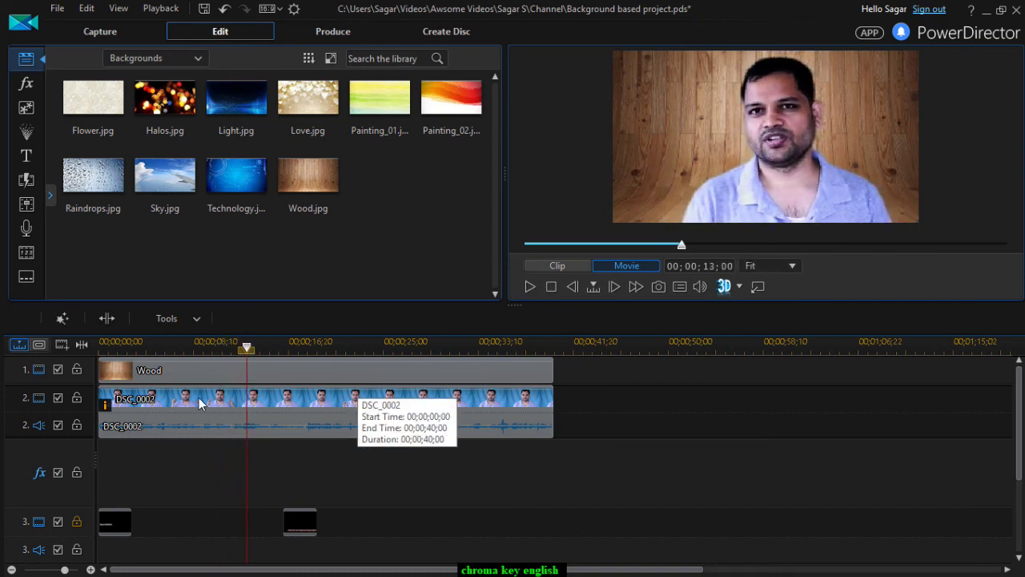
pyautogui.click(213, 373)
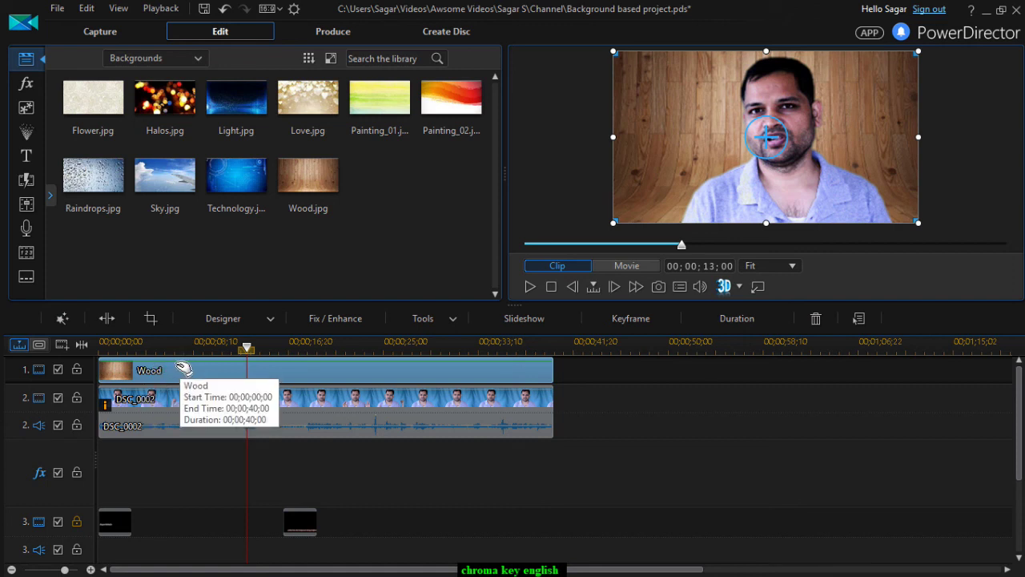
# Step: Open the Effect Room, drop an effect onto track 1, and play to check it
pyautogui.click(27, 84)
pyautogui.moveTo(222, 120); pyautogui.dragTo(142, 373)
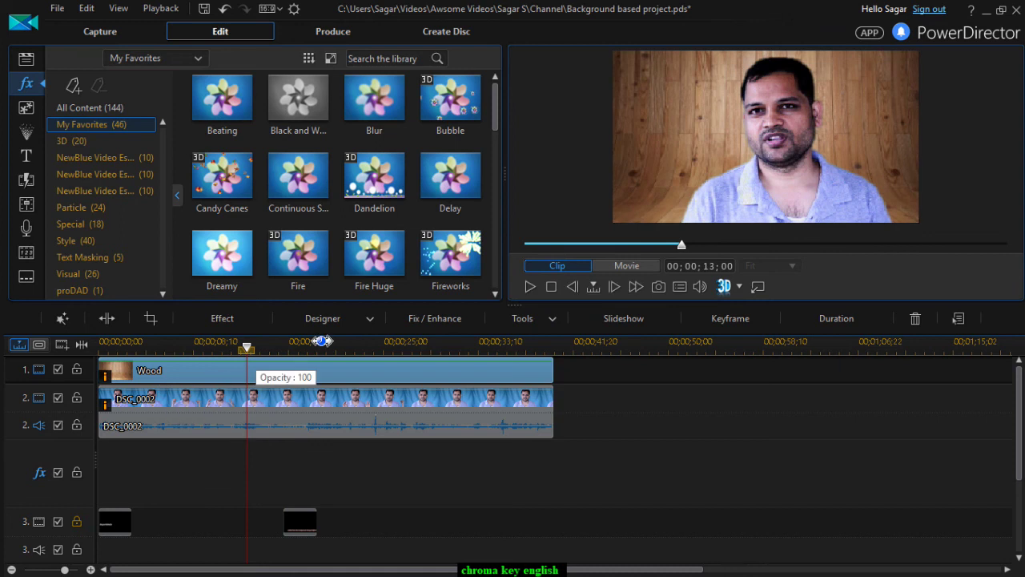
pyautogui.click(530, 286)
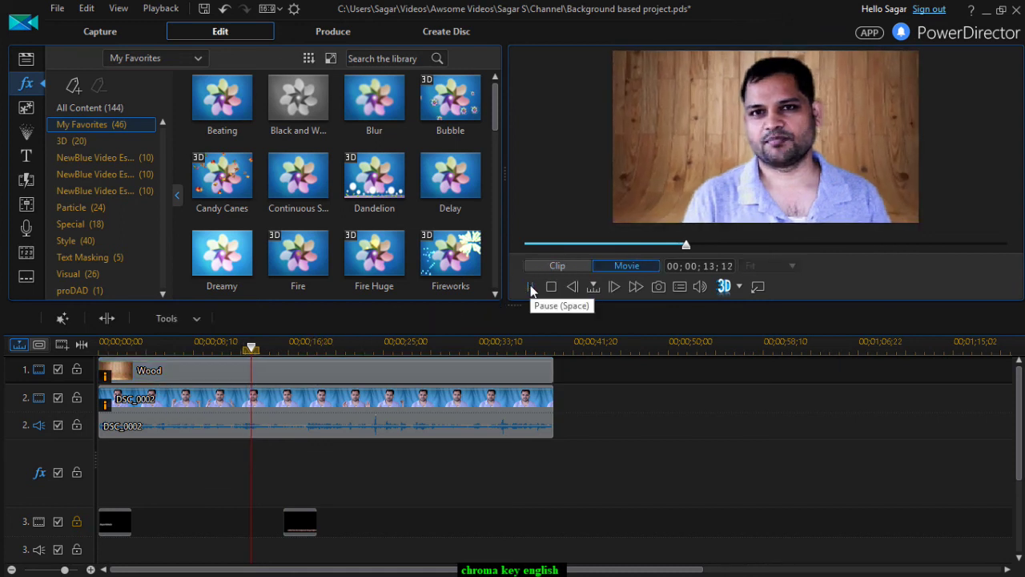
pyautogui.click(530, 287)
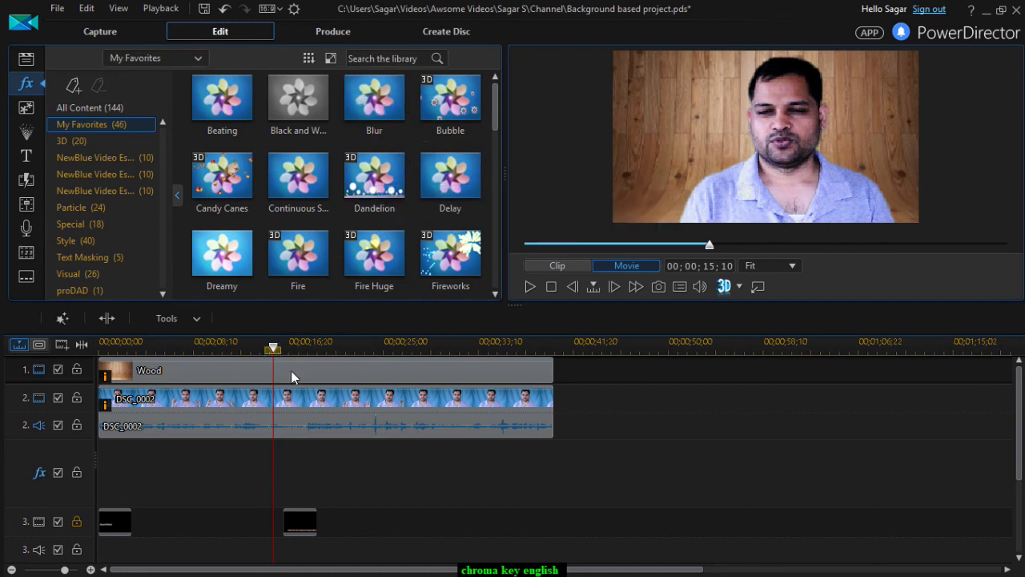
# Step: Drag the Blur effect onto the Wood clip on track 1 and play the preview
pyautogui.click(370, 100)
pyautogui.moveTo(293, 318); pyautogui.dragTo(207, 376)
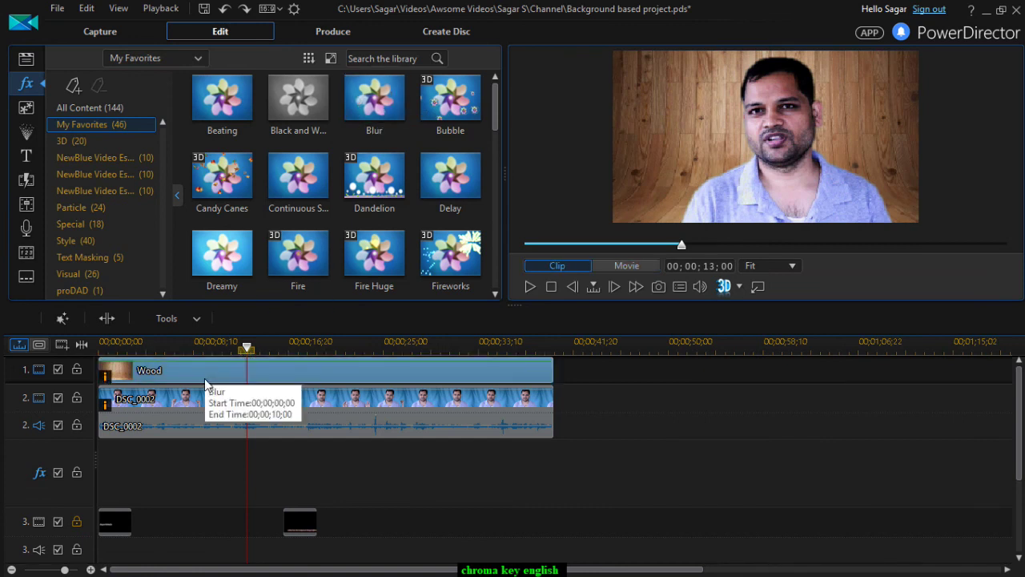
pyautogui.click(530, 287)
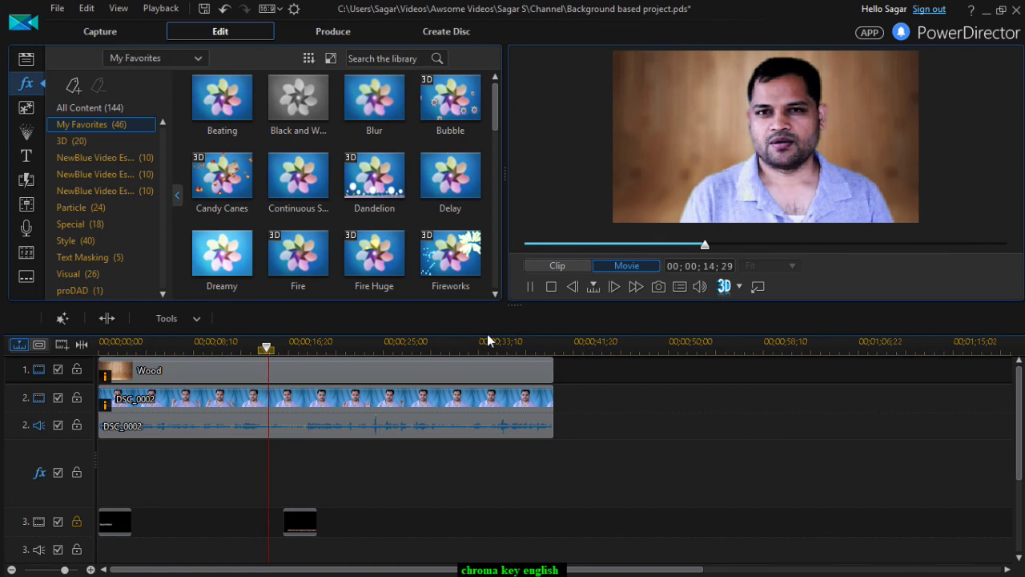
pyautogui.click(529, 286)
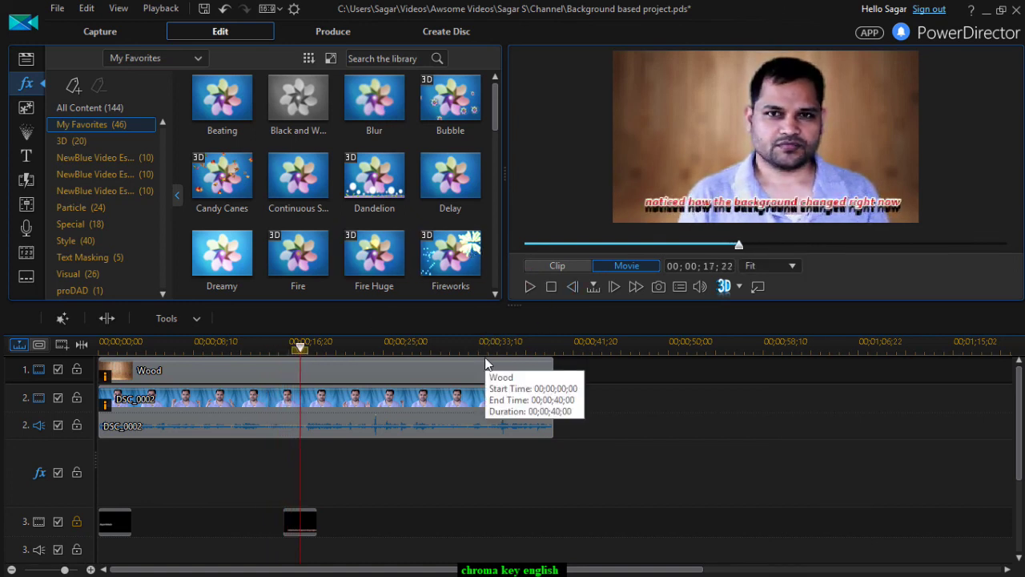